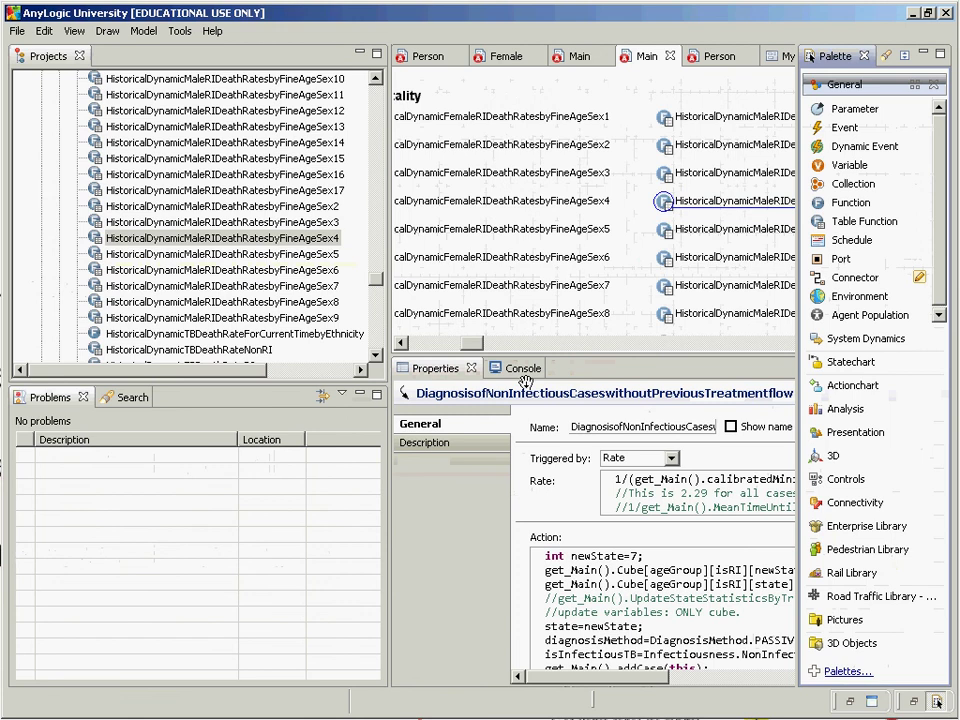
- Examine the table functions HistoricalDynamicMaleRIDeathRatesbyFineAgeSex4, BCGRateWithAgingNonRI and BCGRateWithAgingRI, including the plotted curves of both BCG rates
left_click(275, 237)
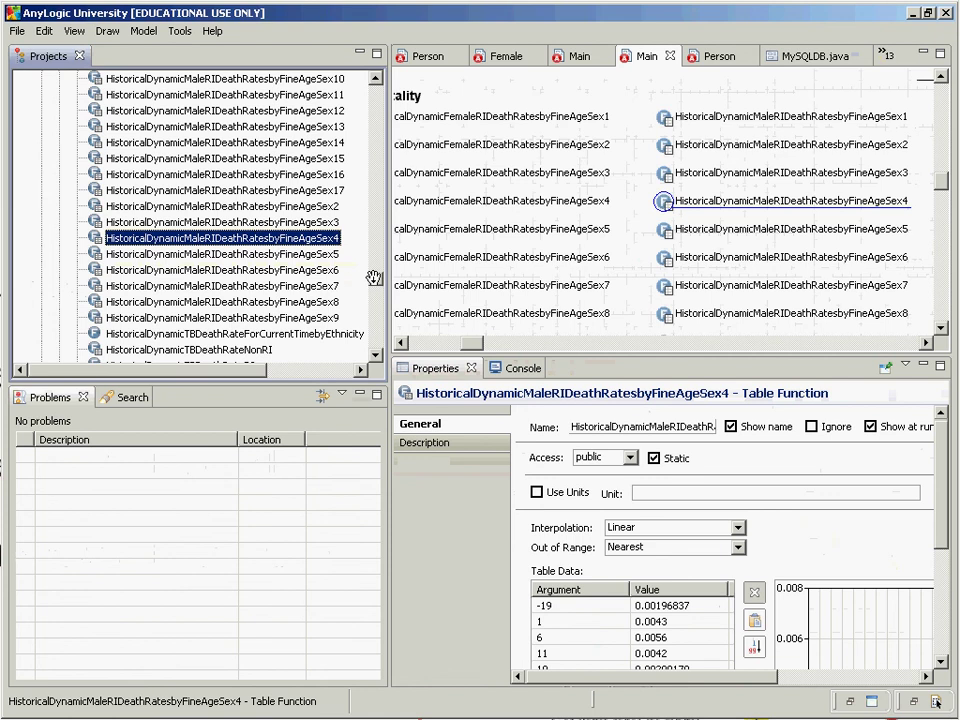
left_click_drag(373, 277, 377, 207)
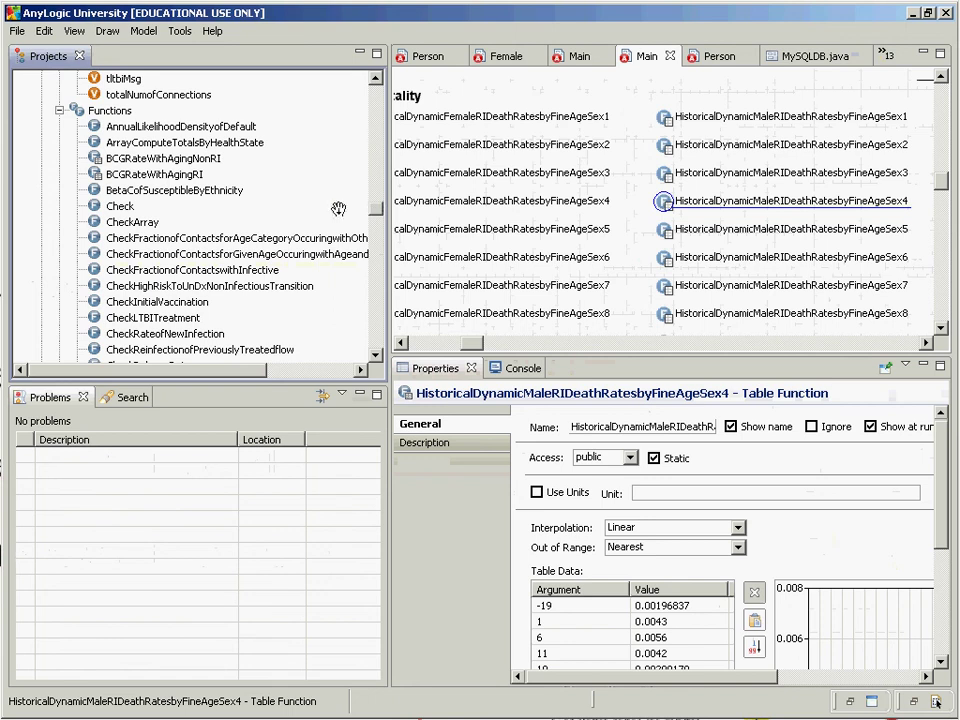
left_click(119, 160)
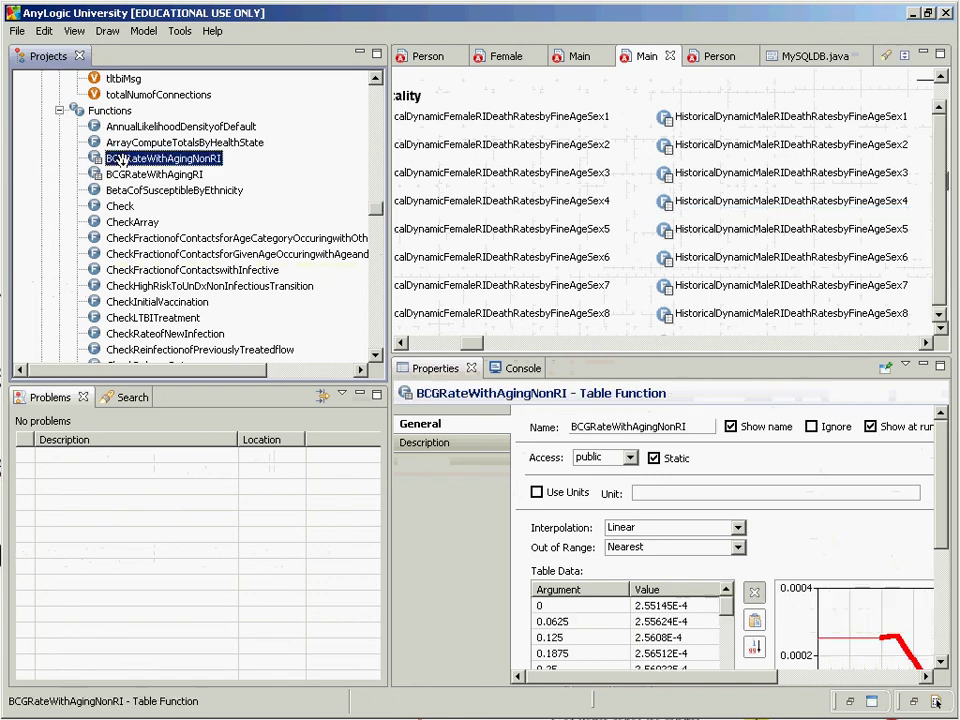
double_click(119, 160)
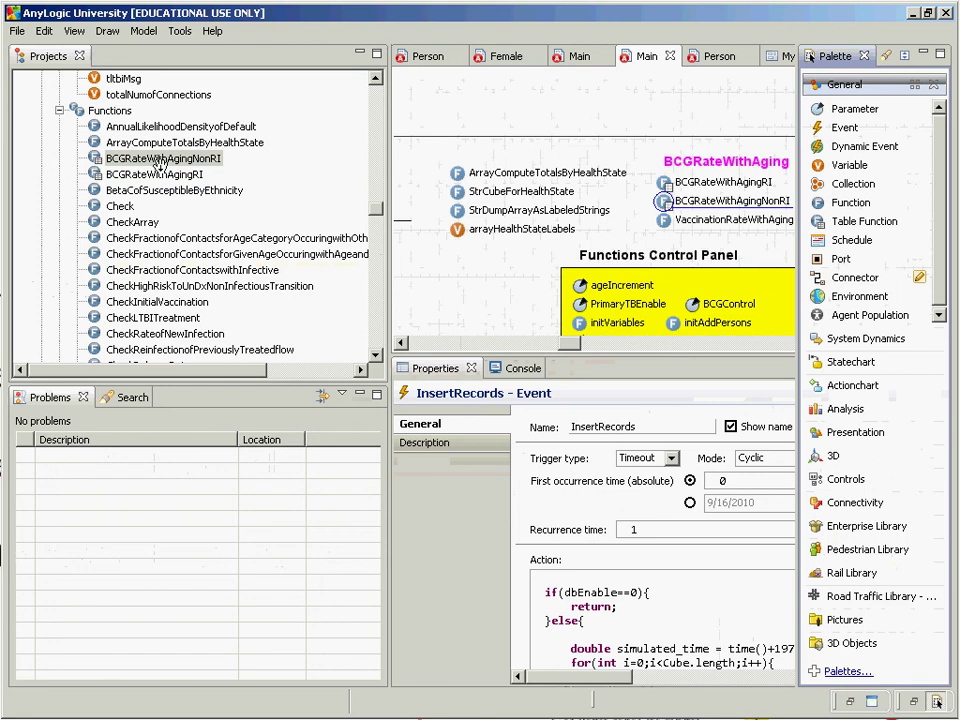
left_click(158, 160)
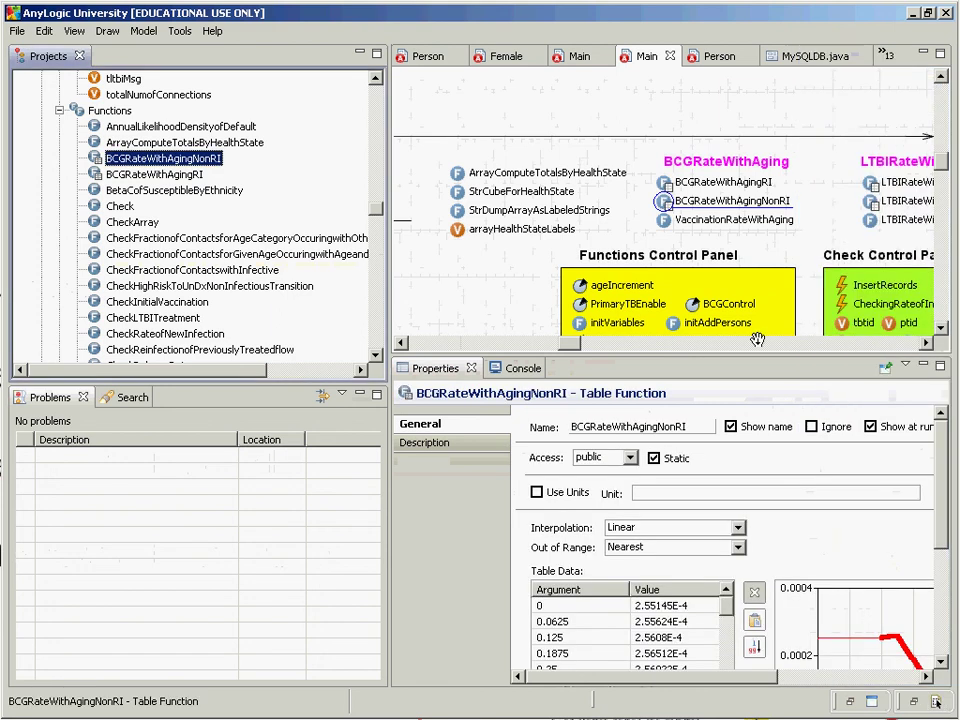
scroll(891, 557, "down", 5)
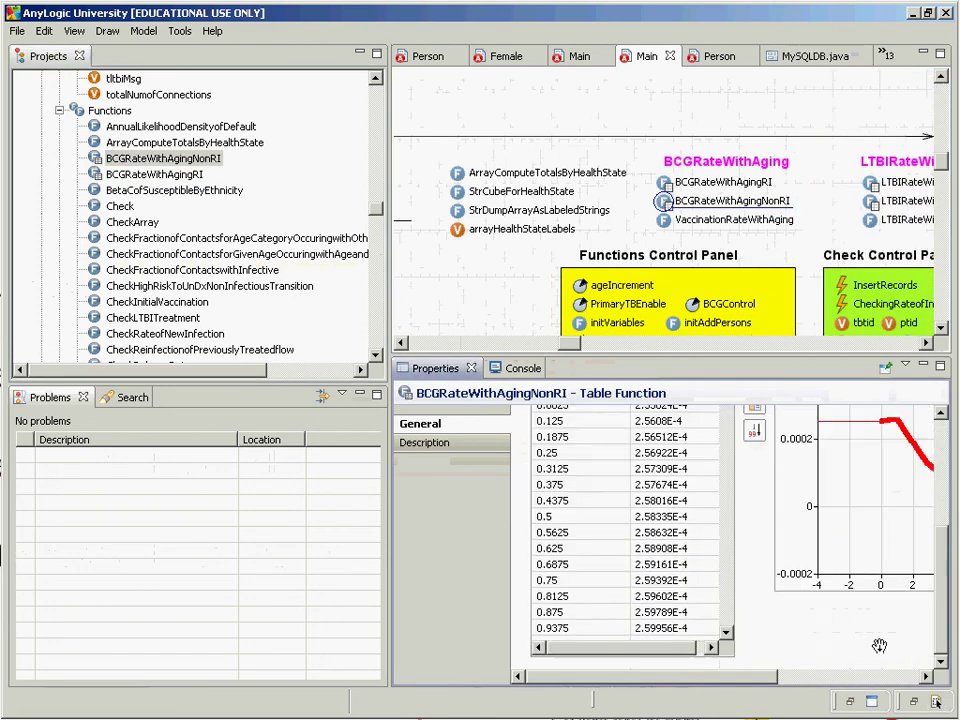
left_click_drag(735, 683, 856, 668)
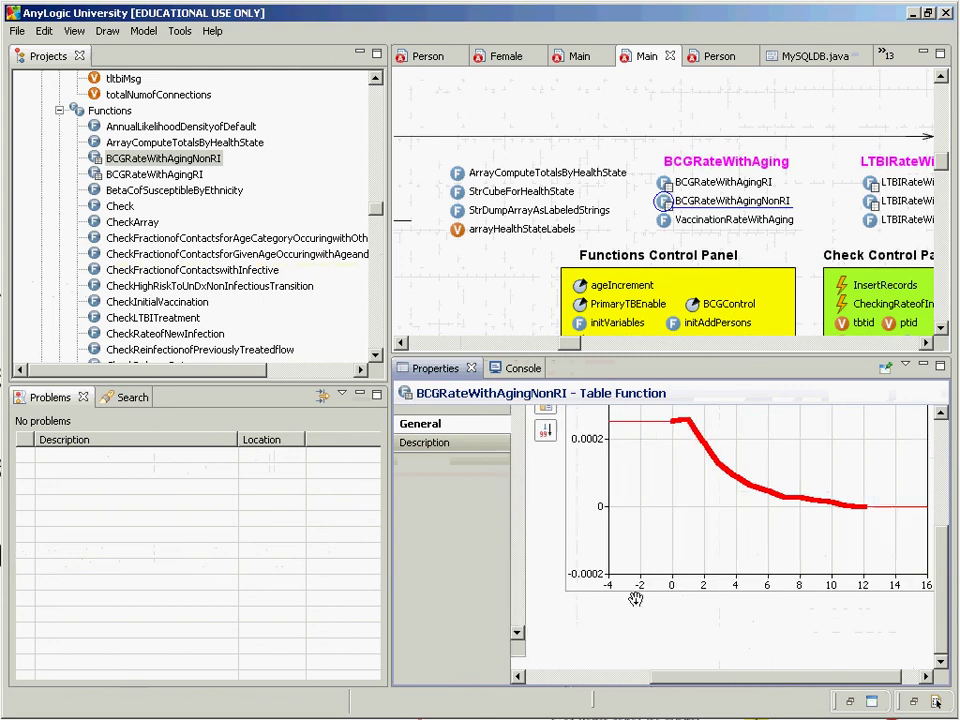
left_click(176, 176)
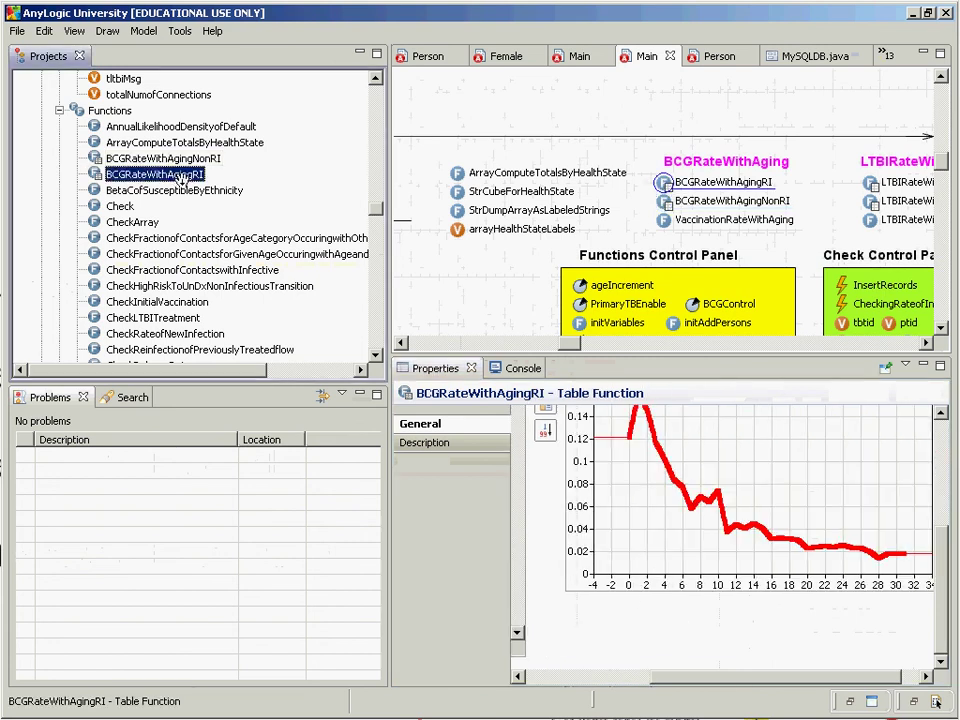
- View the data and plots of the HistoricalContactTime and HistoricalDynamicDefaultRateNonRI table functions
scroll(372, 208, "down", 10)
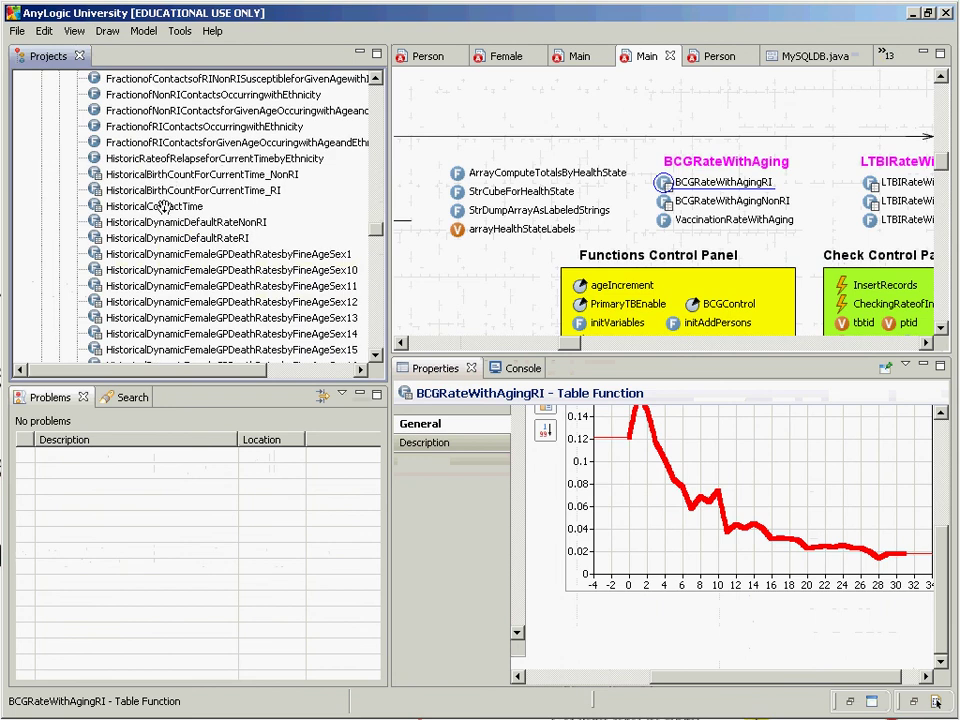
left_click(160, 206)
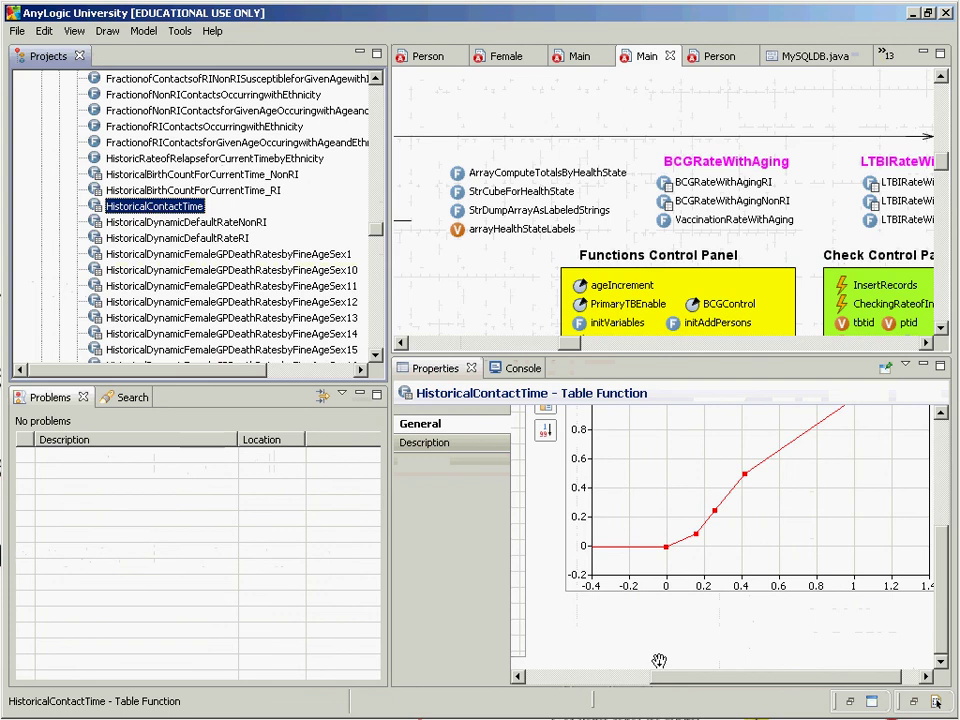
left_click_drag(658, 671, 568, 669)
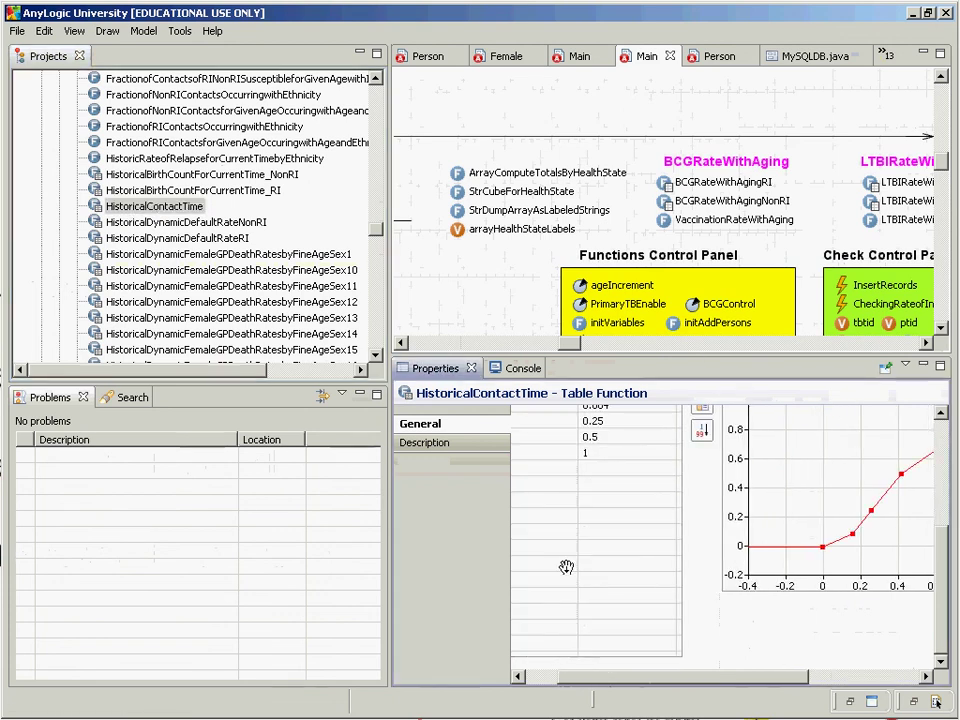
left_click(199, 222)
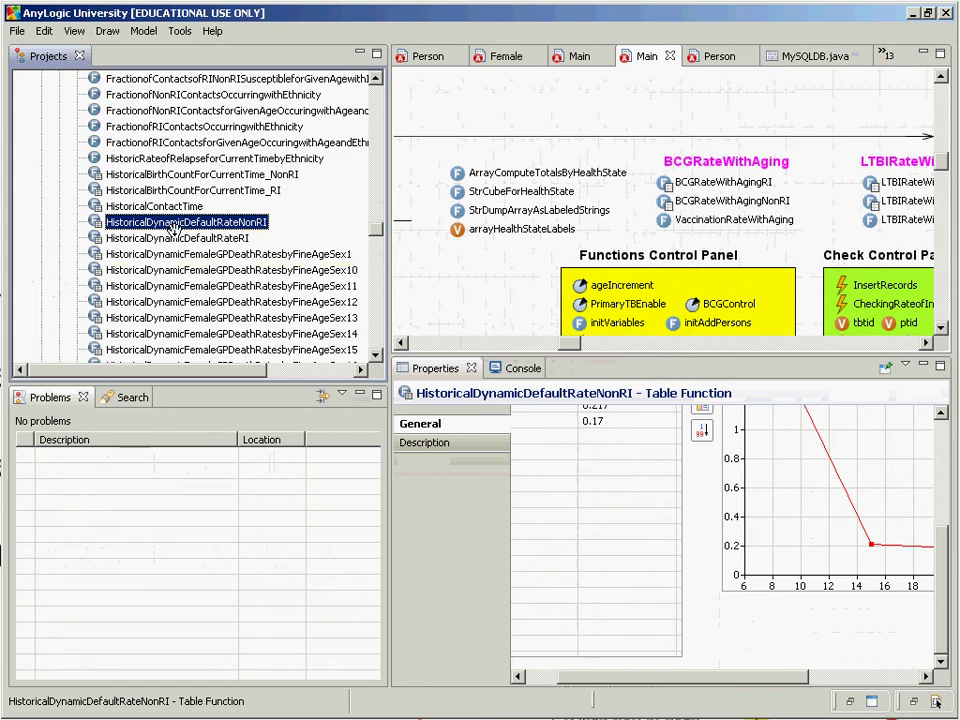
- Examine the FineAgeSex1 death rate table functions for female GP, female RI and male GP
left_click(175, 250)
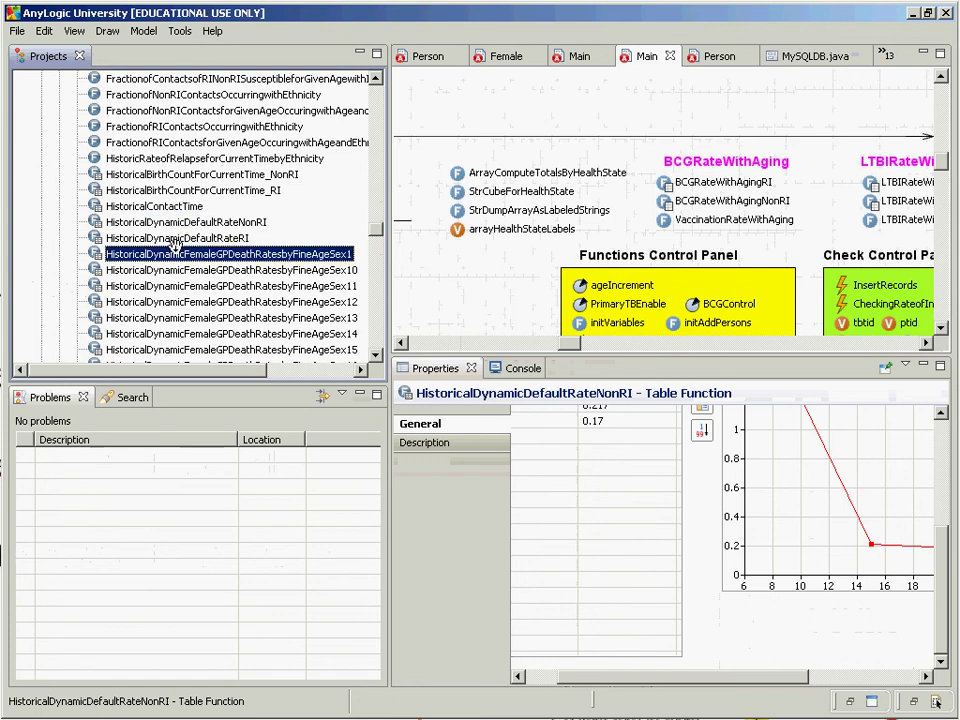
double_click(176, 253)
left_click(178, 253)
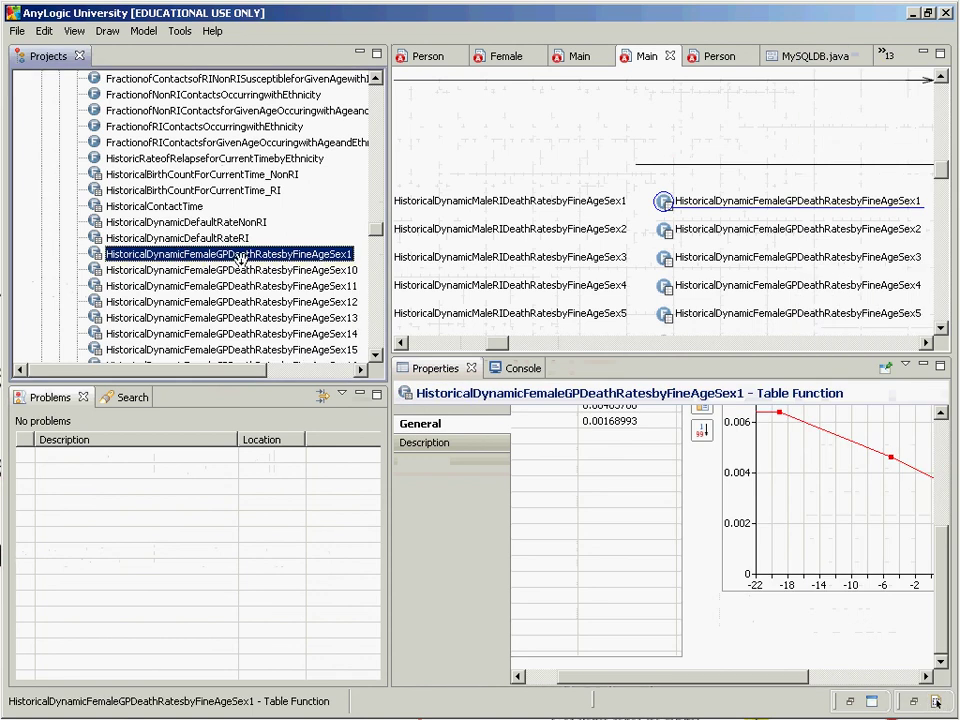
scroll(205, 215, "down", 2)
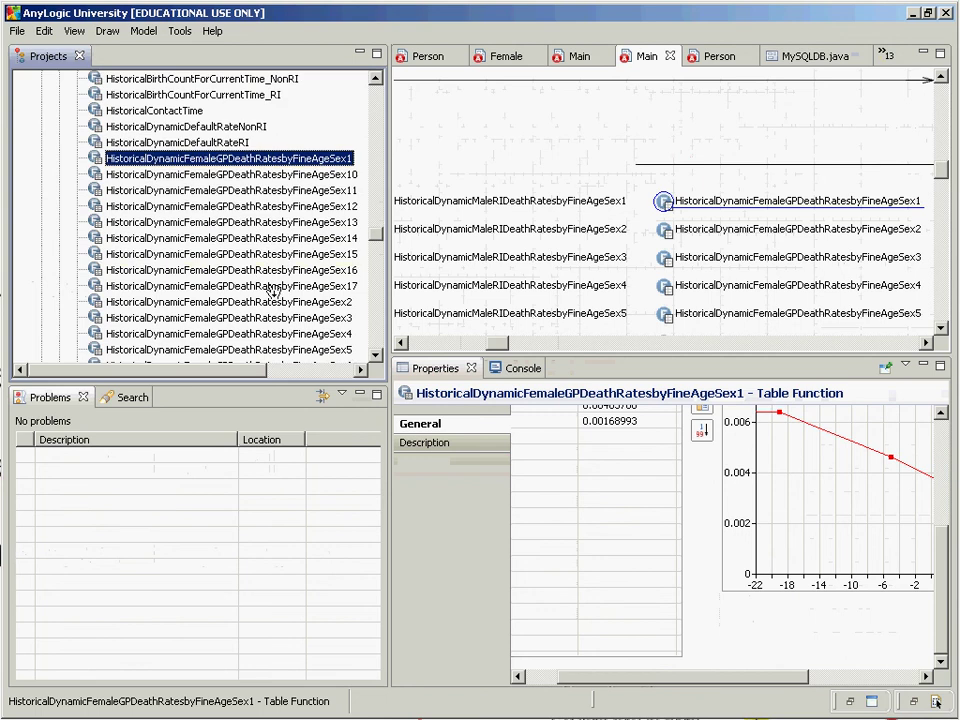
scroll(272, 290, "down", 1)
scroll(270, 290, "down", 3)
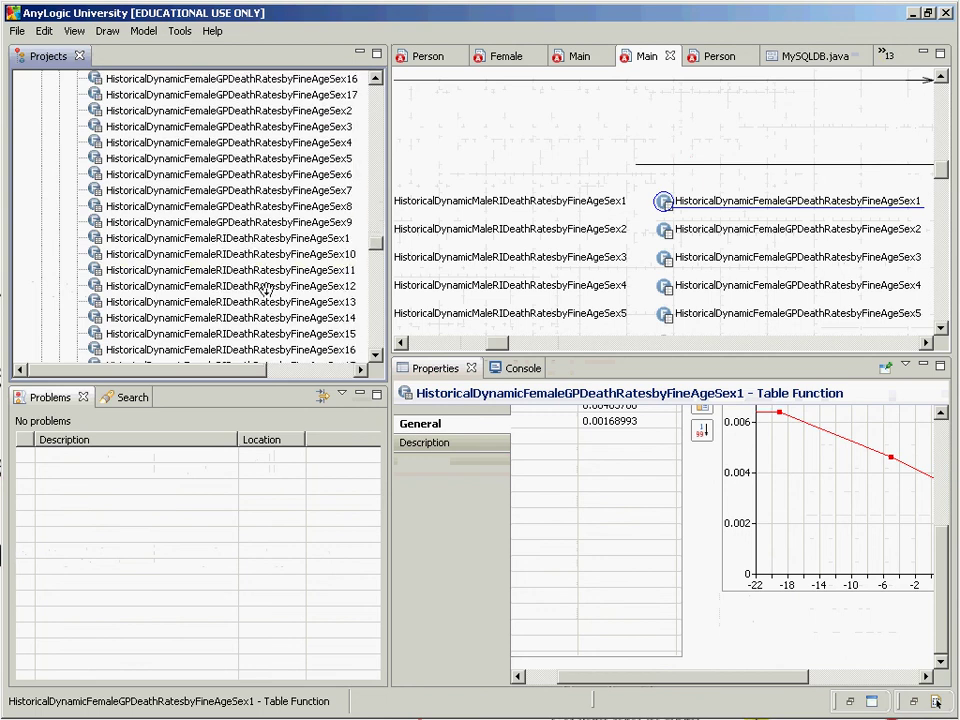
left_click(230, 241)
scroll(233, 265, "down", 5)
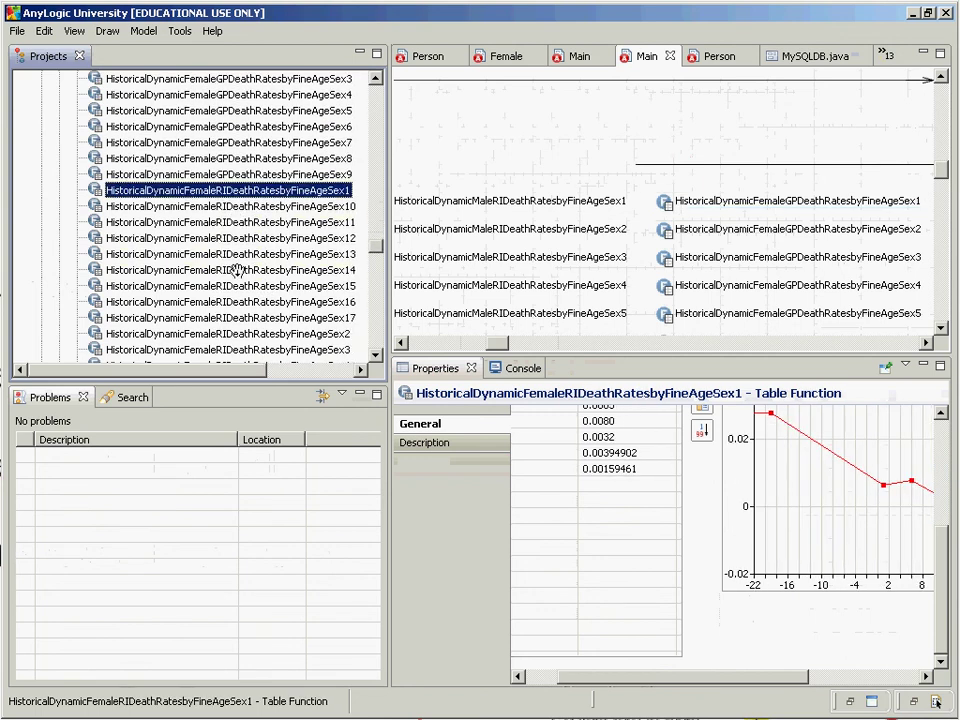
scroll(233, 270, "down", 1)
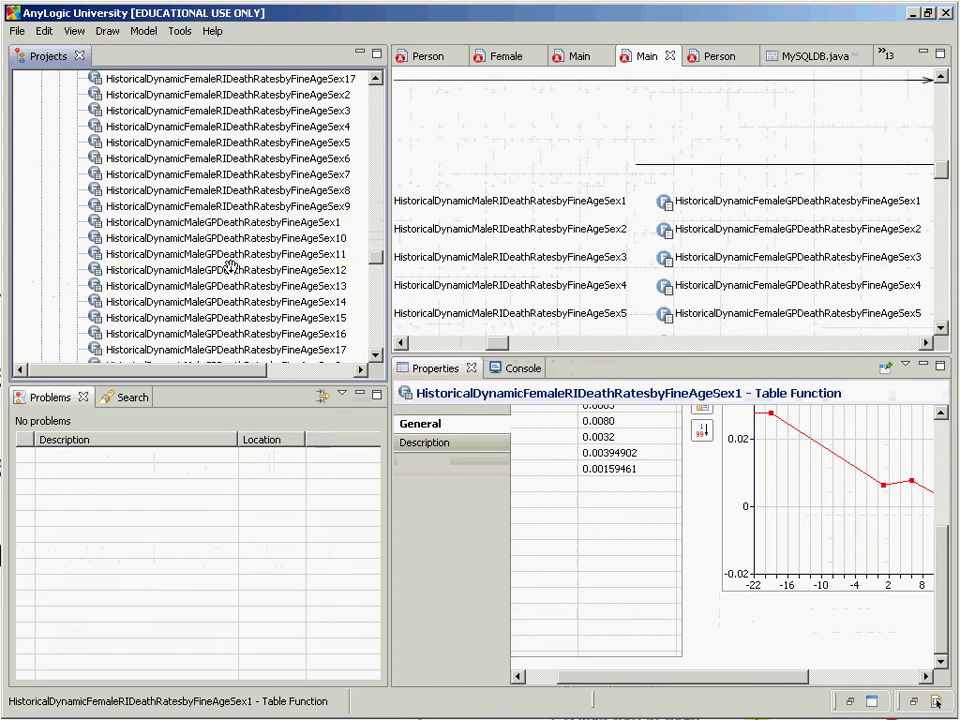
left_click(225, 222)
- View the HistoricalDynamicTBDeathRateRI and HistoricalTotalAnnualTLTBIAdministered table functions
scroll(230, 253, "down", 1)
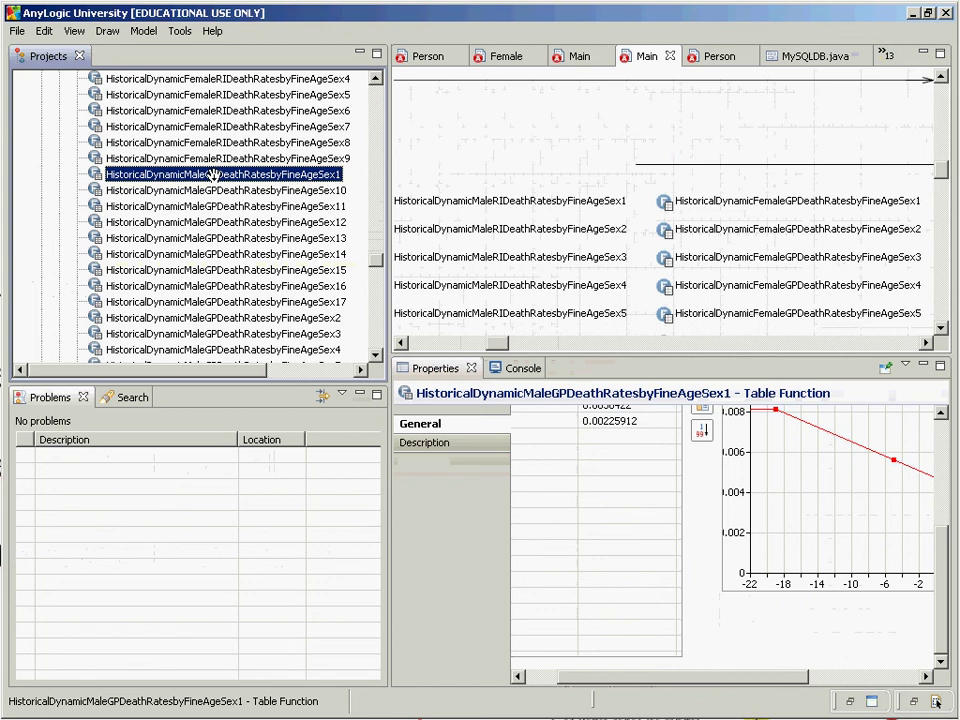
scroll(214, 210, "down", 10)
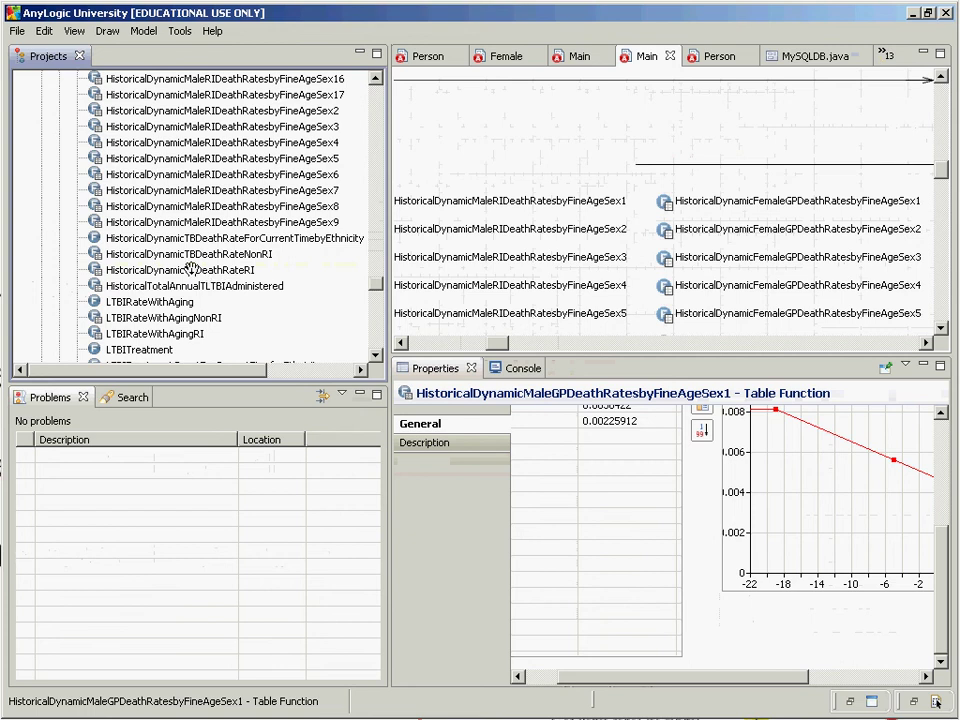
left_click(190, 272)
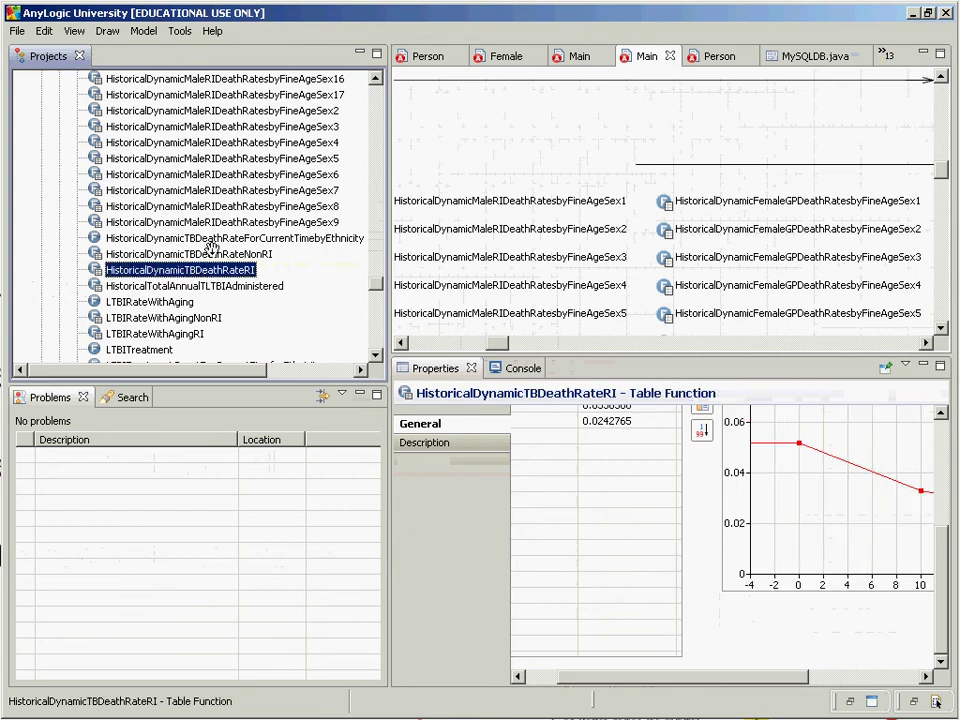
left_click(172, 286)
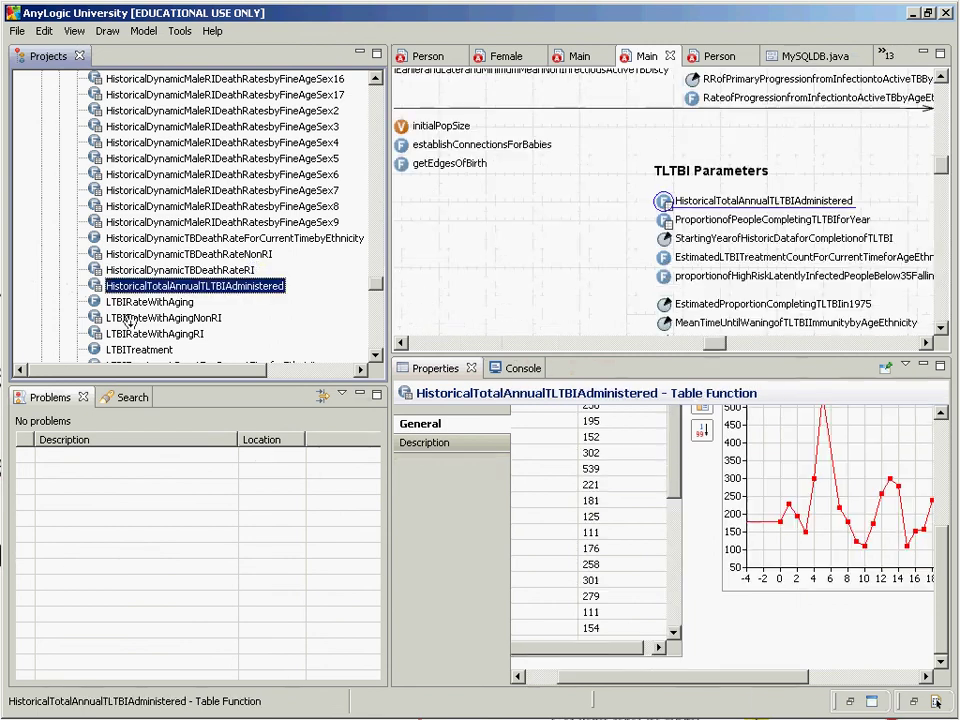
- Examine the LTBIRateWithAgingNonRI and LTBIRateWithAgingRI table functions with their values and curves
left_click(120, 318)
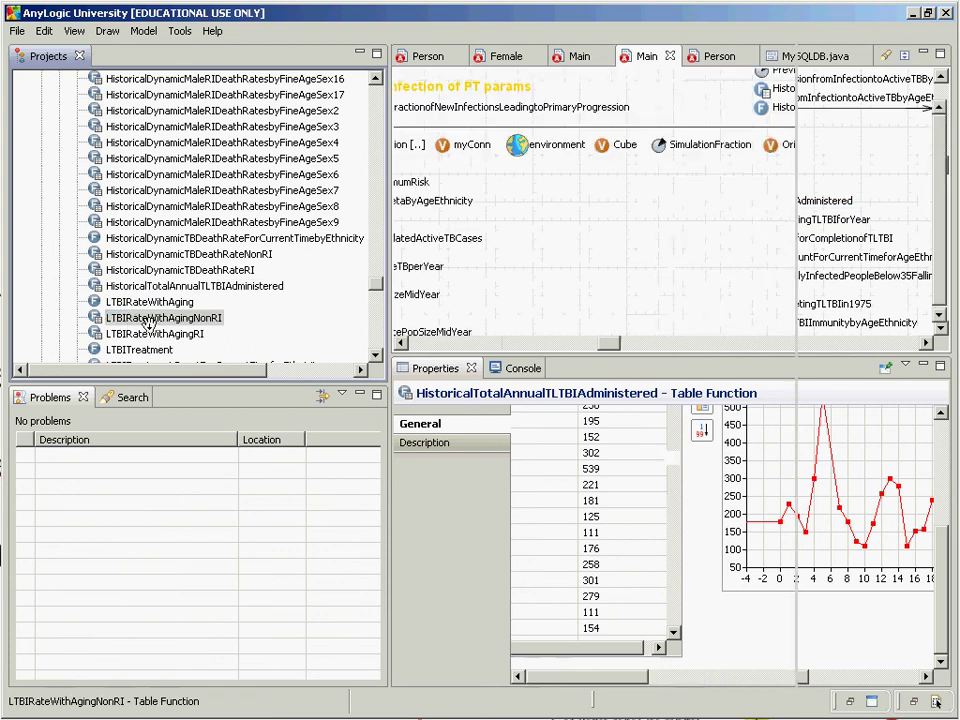
left_click(140, 316)
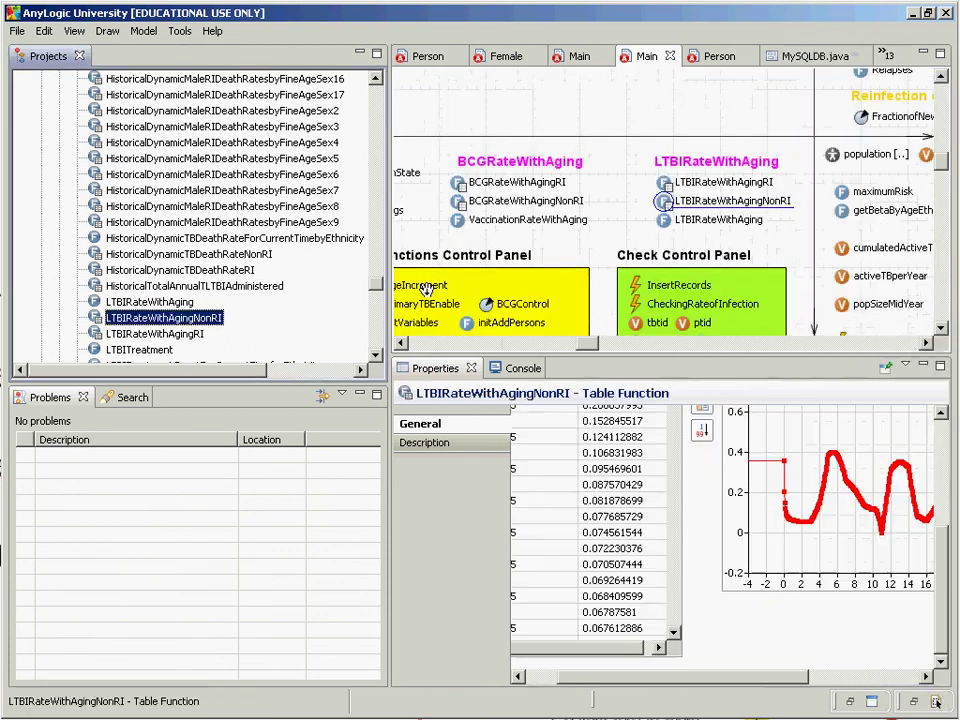
scroll(373, 337, "down", 6)
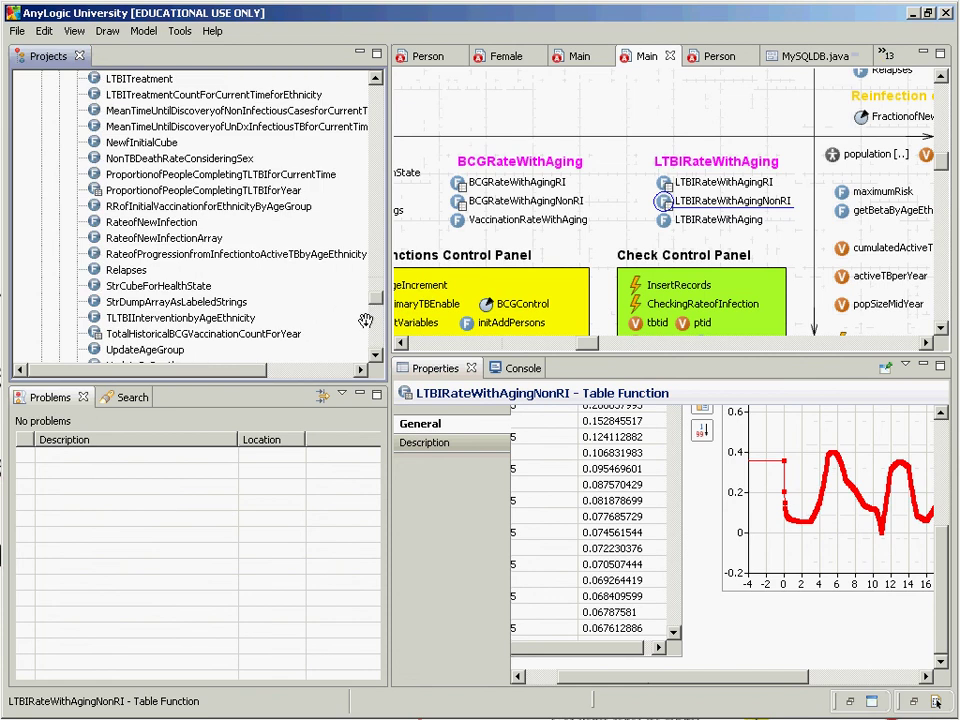
scroll(370, 295, "up", 1)
scroll(370, 295, "up", 1)
scroll(372, 300, "down", 2)
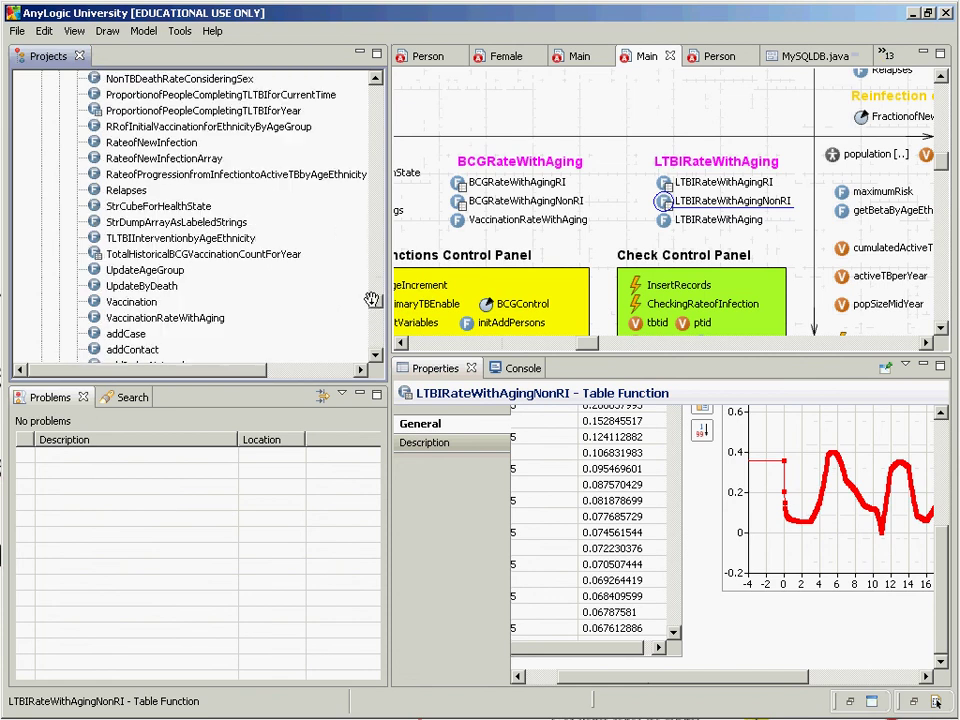
scroll(371, 295, "up", 3)
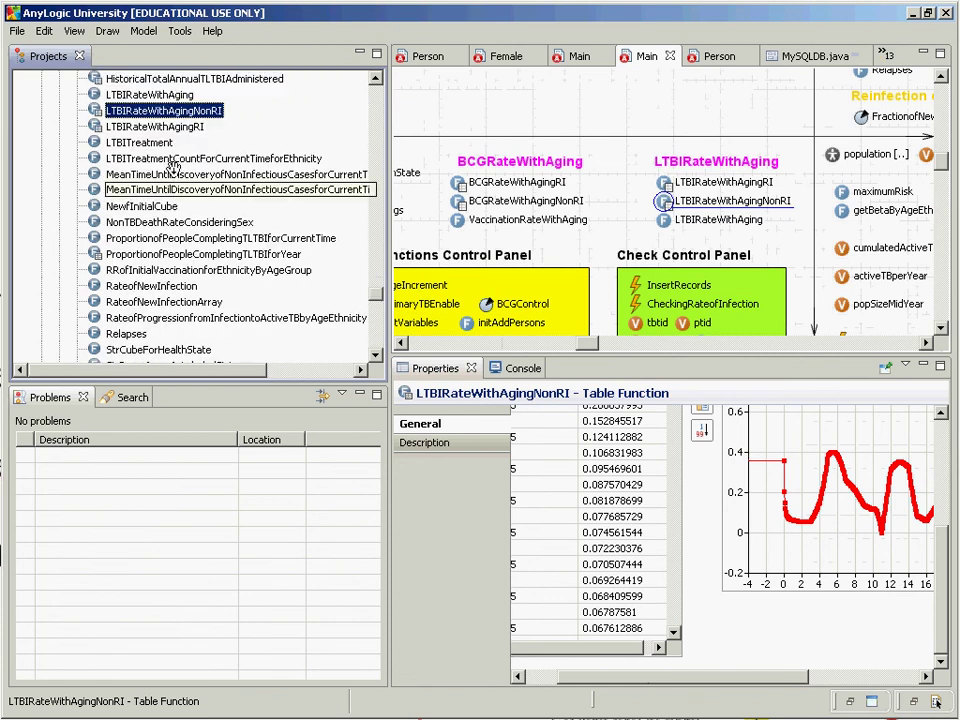
left_click(122, 128)
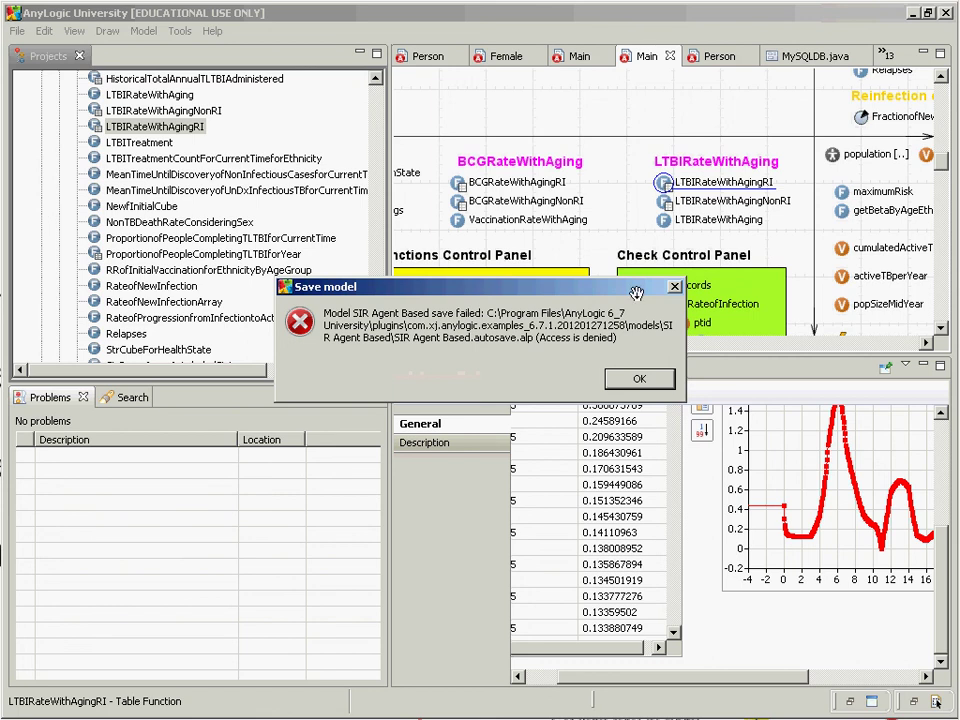
- Dismiss the Save model error messages for the SIR Agent Based model
left_click(673, 286)
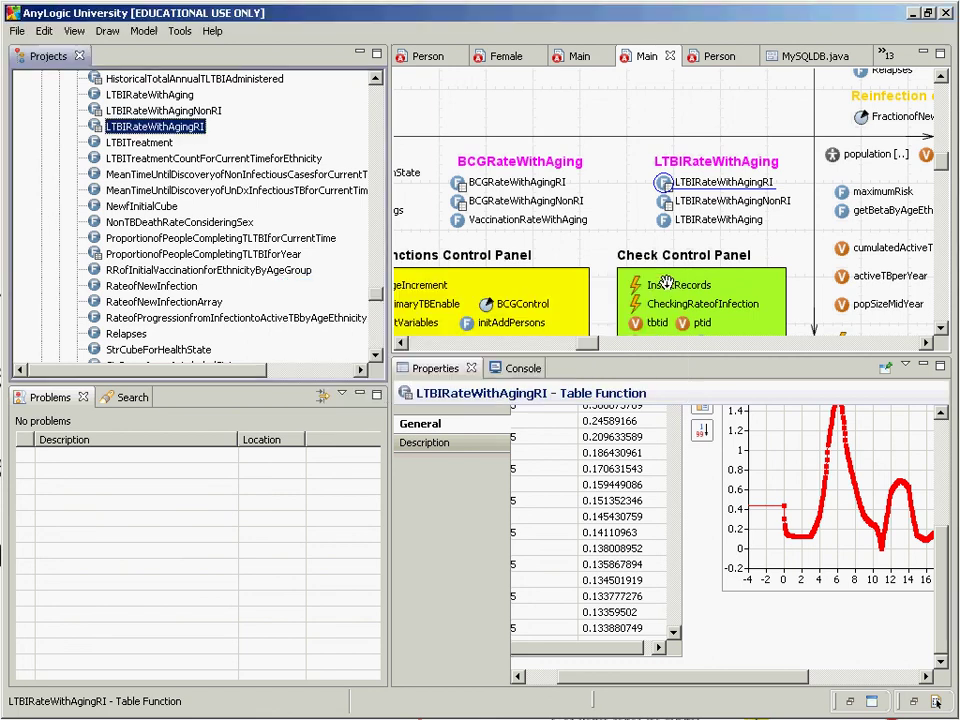
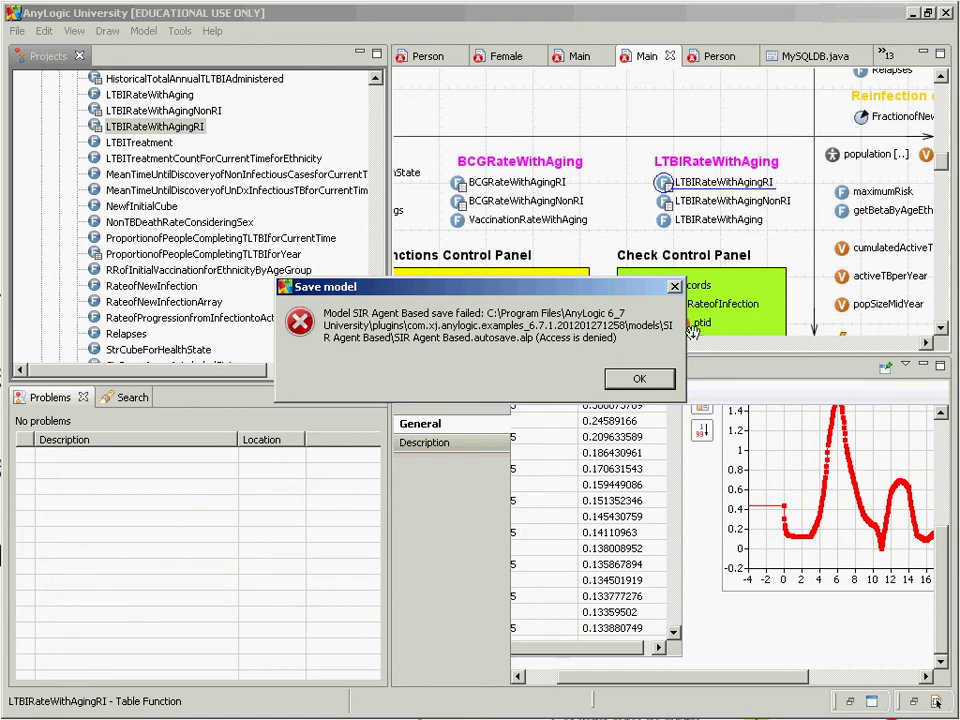
key("Return")
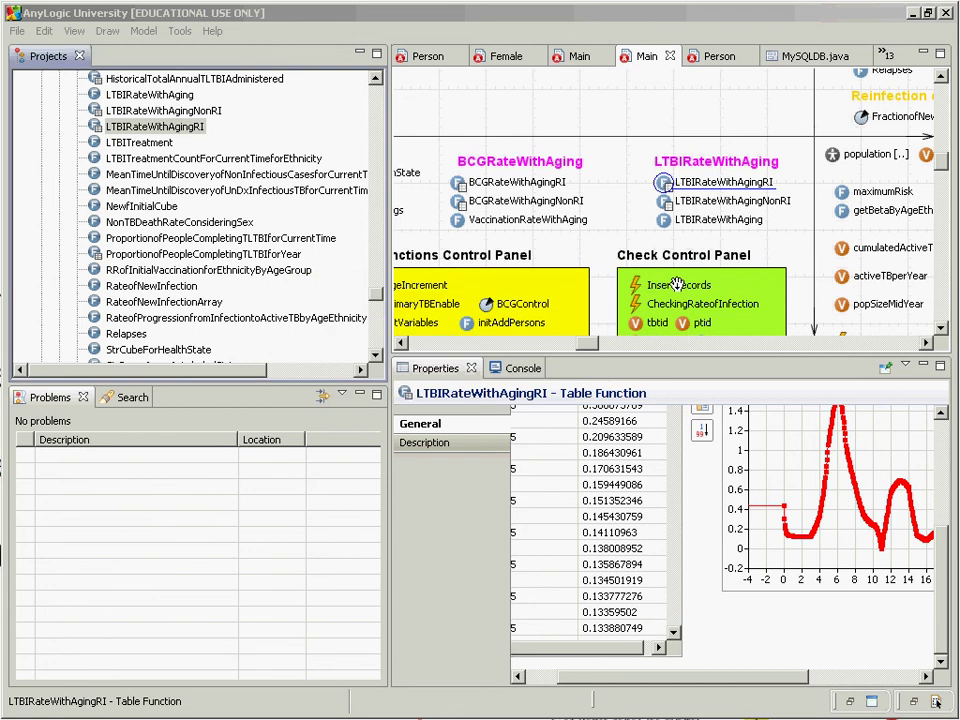
key("Return")
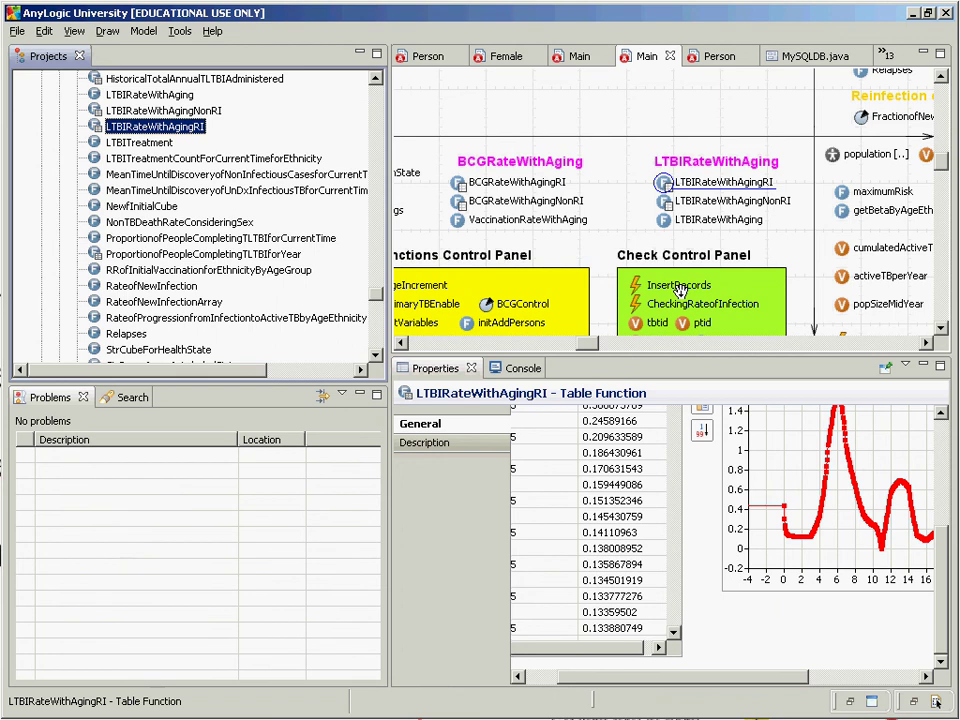
key("alt+Tab")
key("alt+Tab")
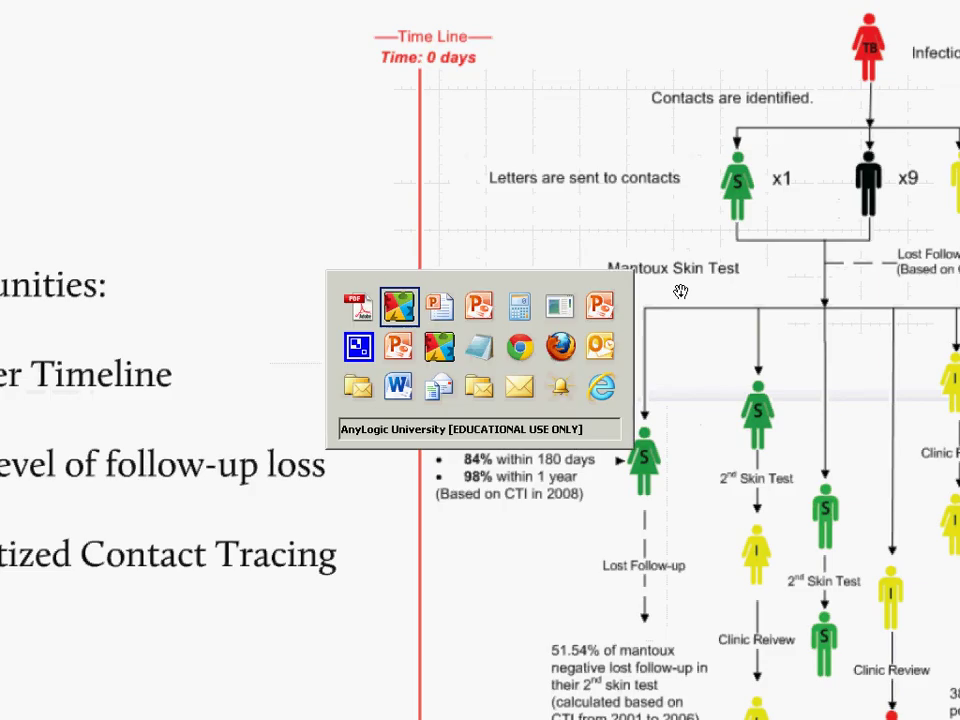
key("alt+Tab")
key("Escape")
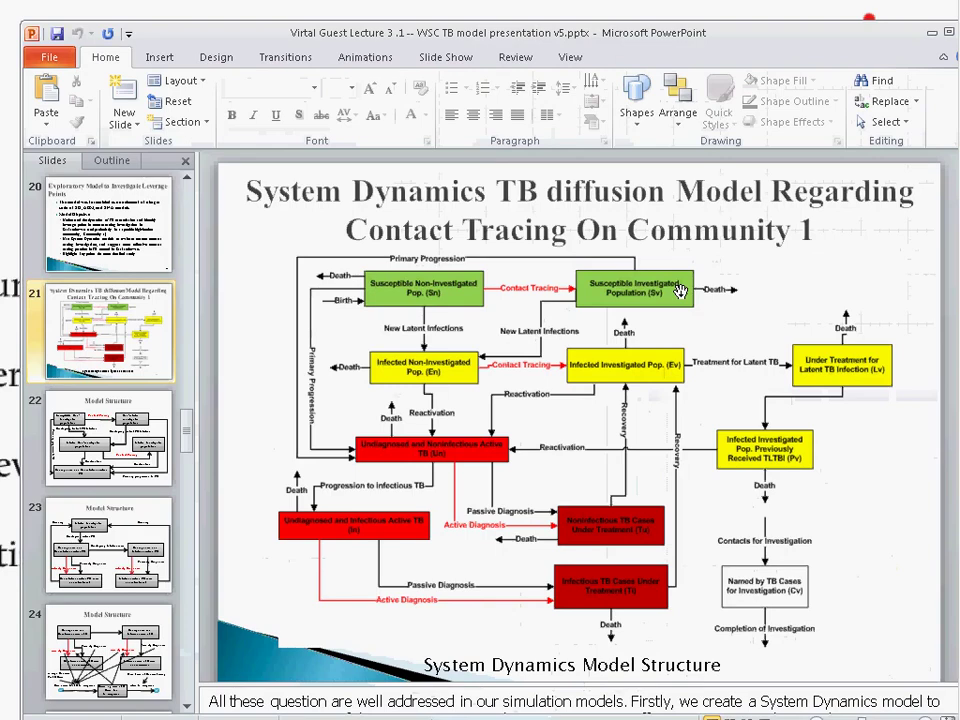
key("alt+Tab")
key("alt+Tab")
key("Escape")
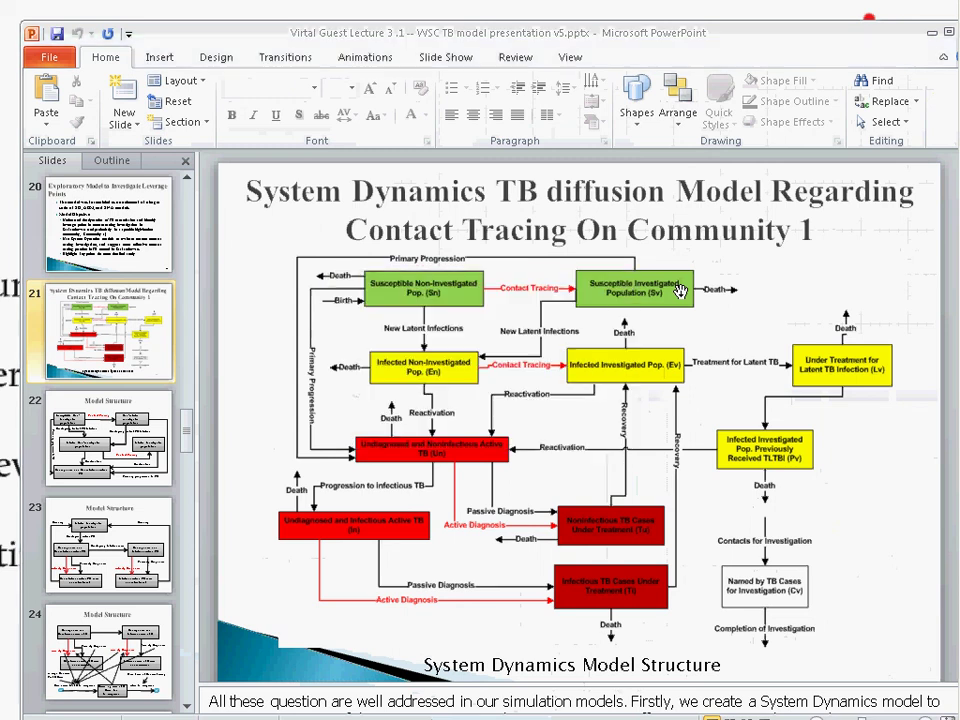
key("alt+Tab")
key("alt+Tab")
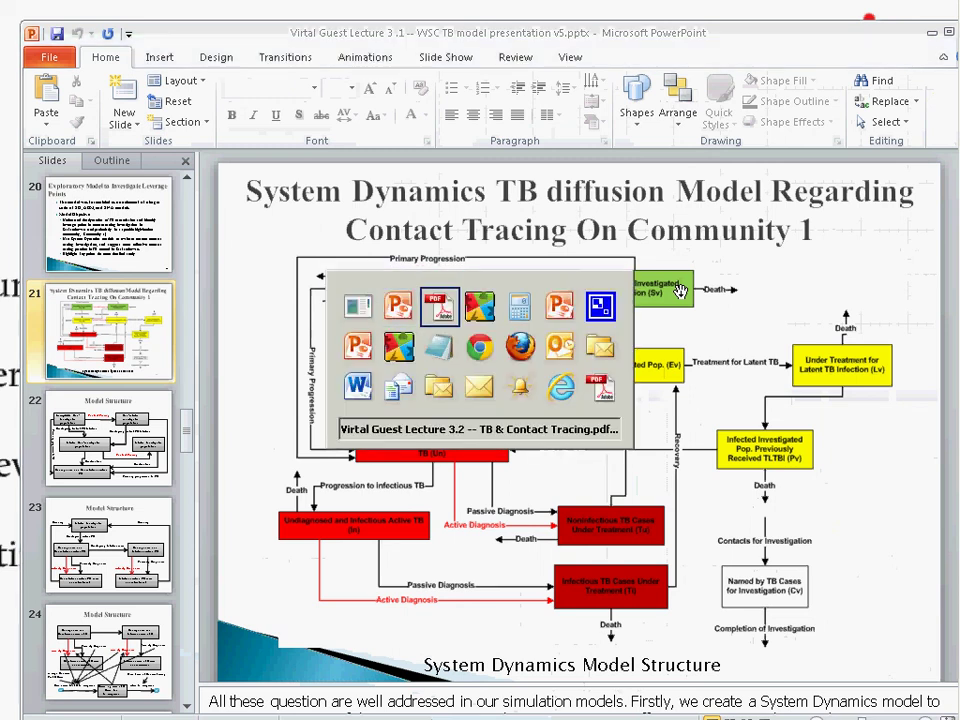
key("alt+Tab")
key("alt+Tab")
key("alt+Tab")
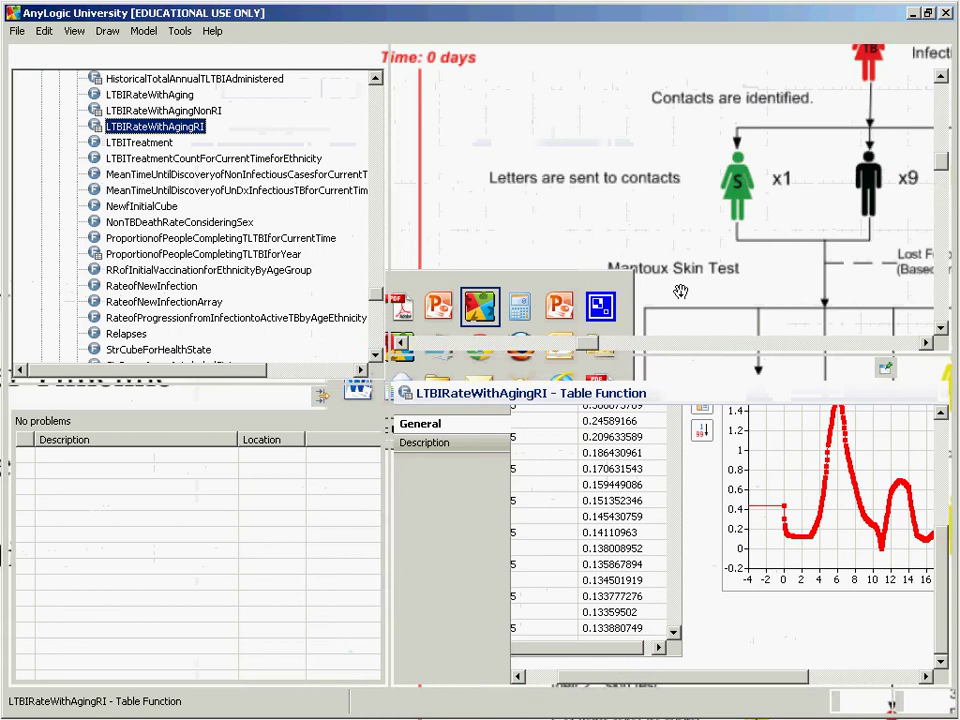
- Switch to the CamStudio window
key("alt+Tab")
key("alt+Tab")
key("alt+Tab")
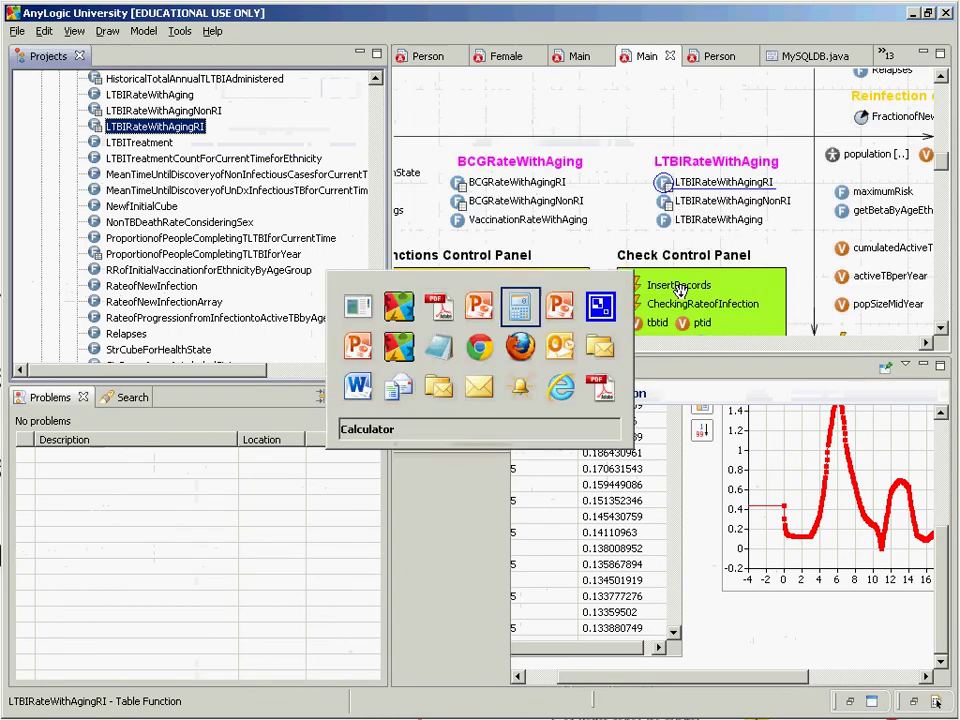
key("alt+Tab")
key("alt+Tab")
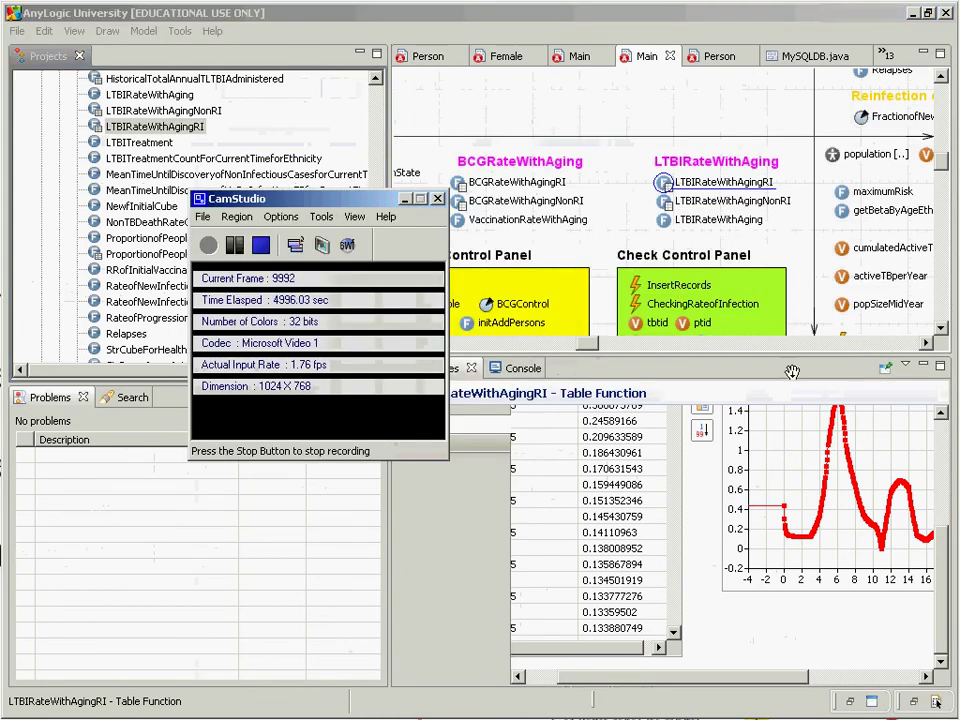